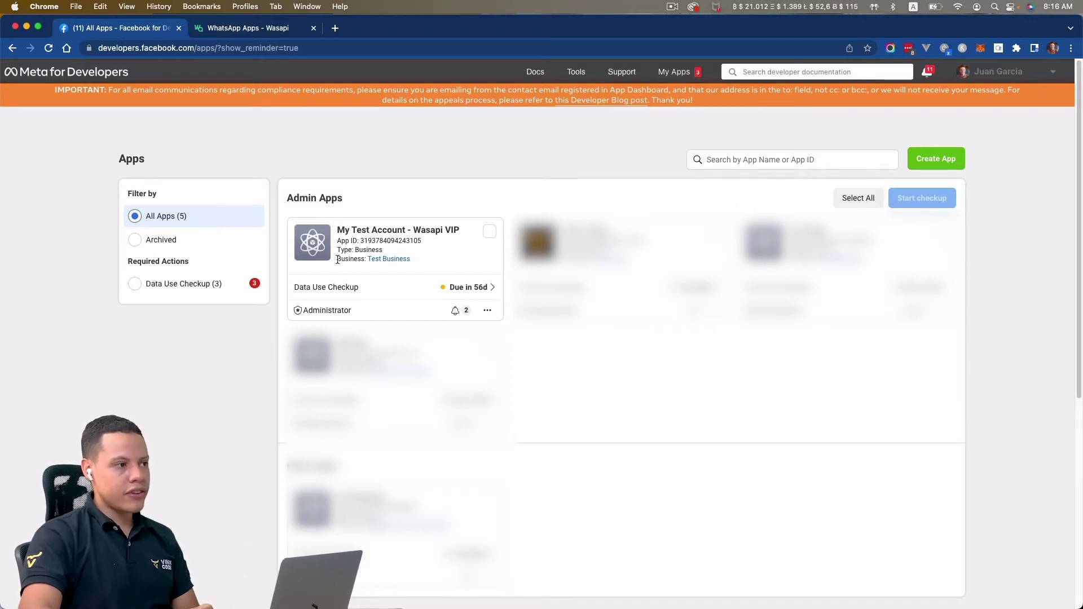
Open the Wasapi VIP app card's Test Business link in a new browser tab
drag(337, 259, 436, 263)
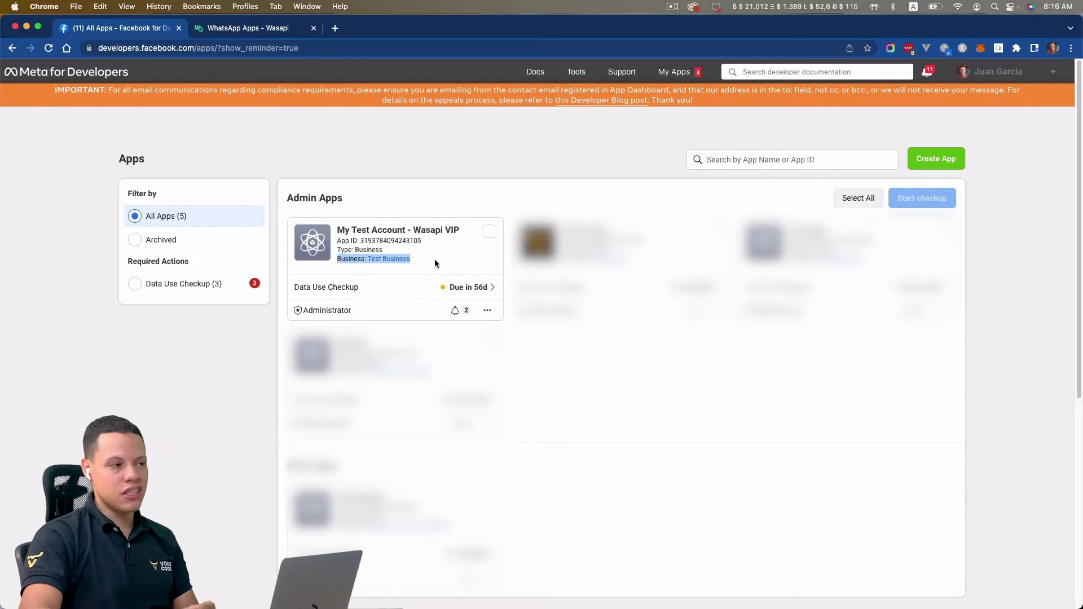
click(435, 263)
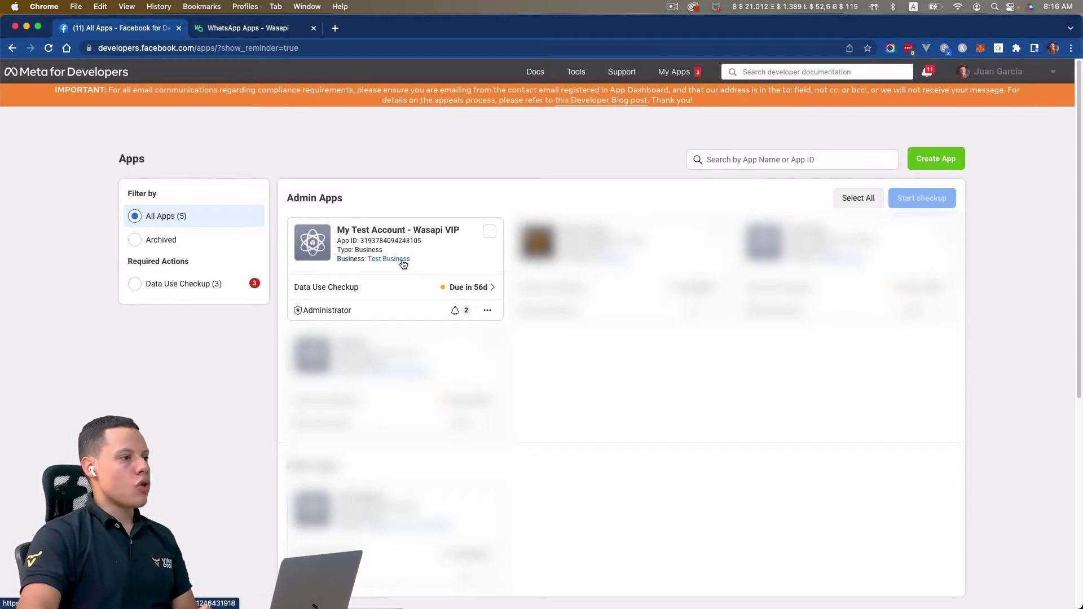
right_click(406, 260)
click(413, 266)
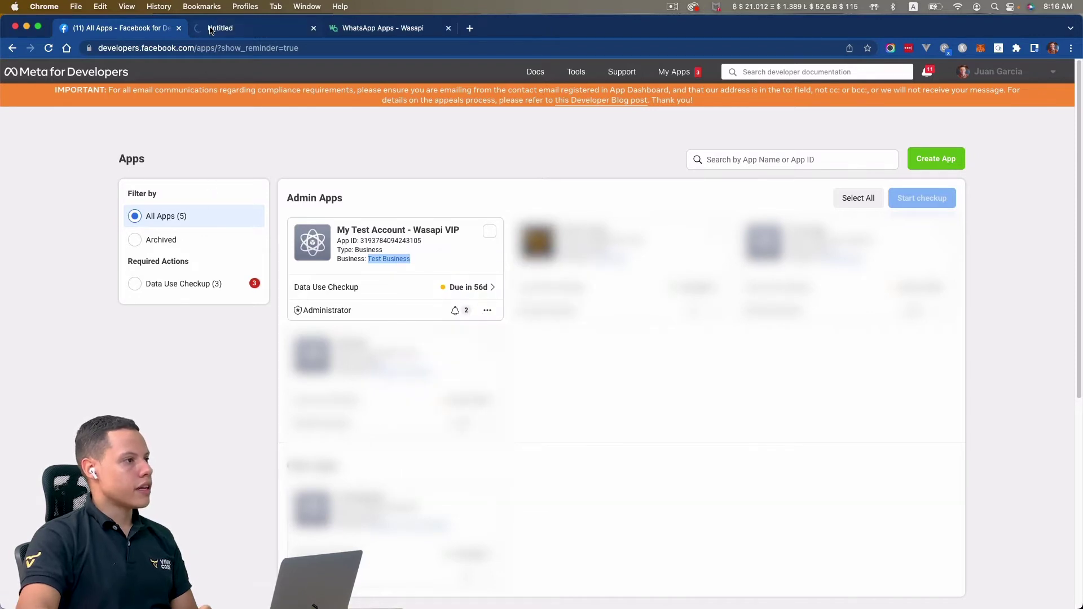
In the new Business Settings tab, go to Users > System users to see Usuario Global
click(212, 28)
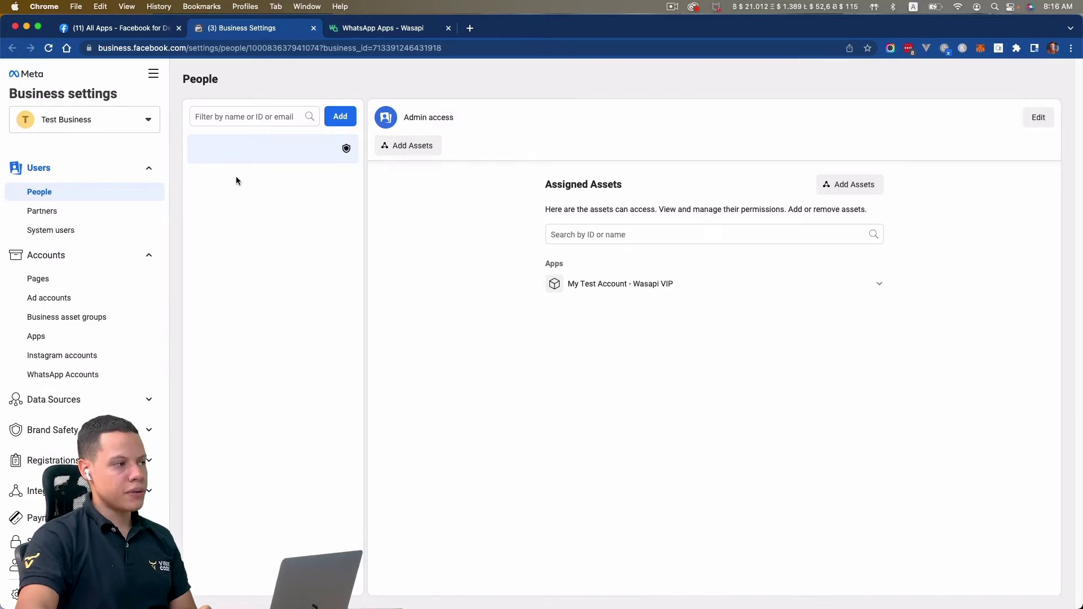
click(132, 232)
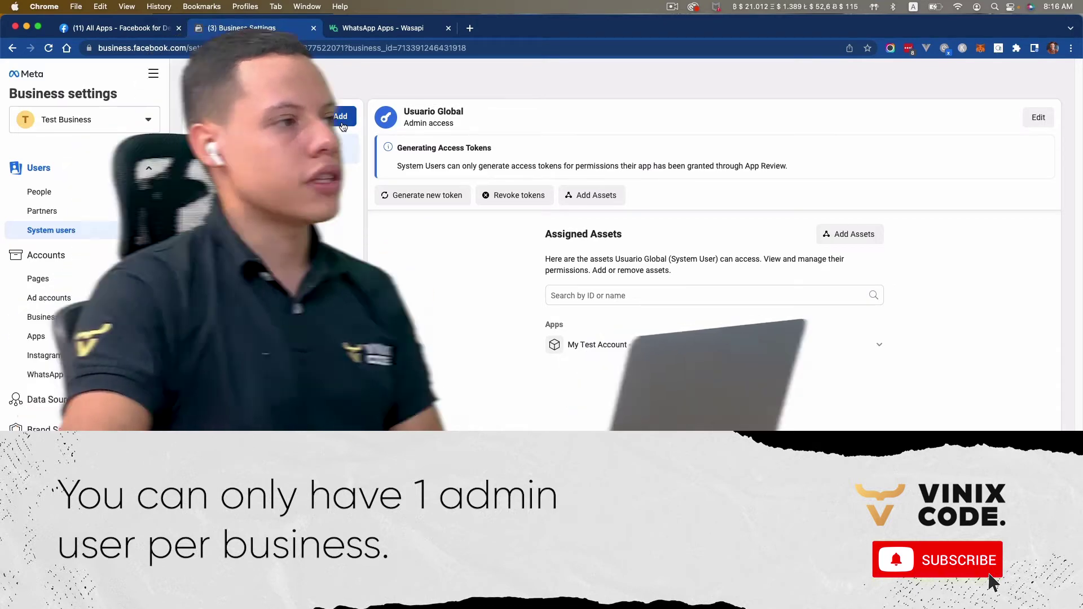
click(341, 117)
click(508, 243)
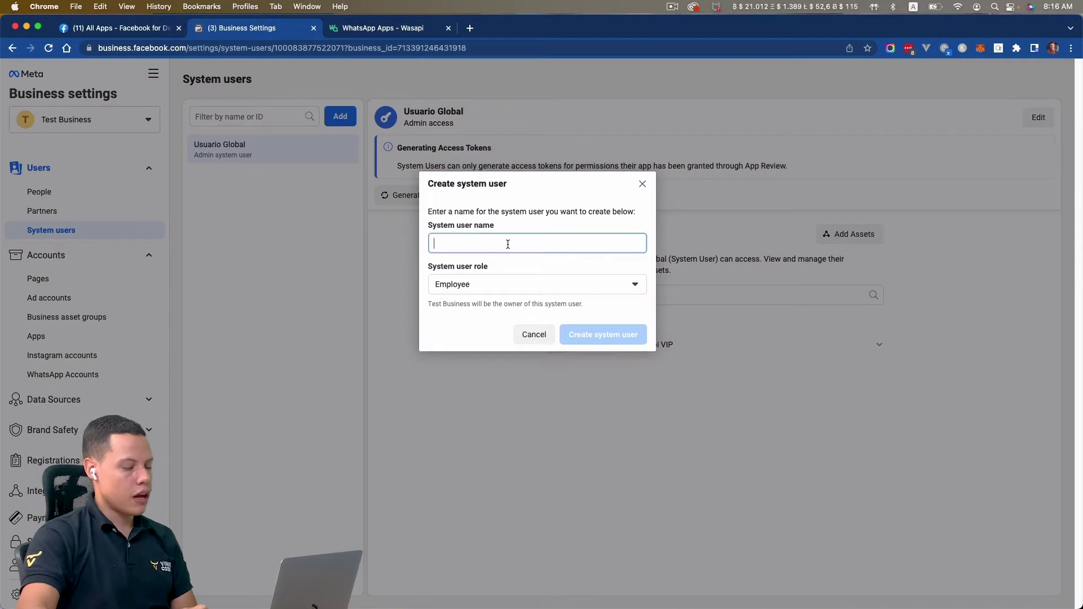
text(Global User)
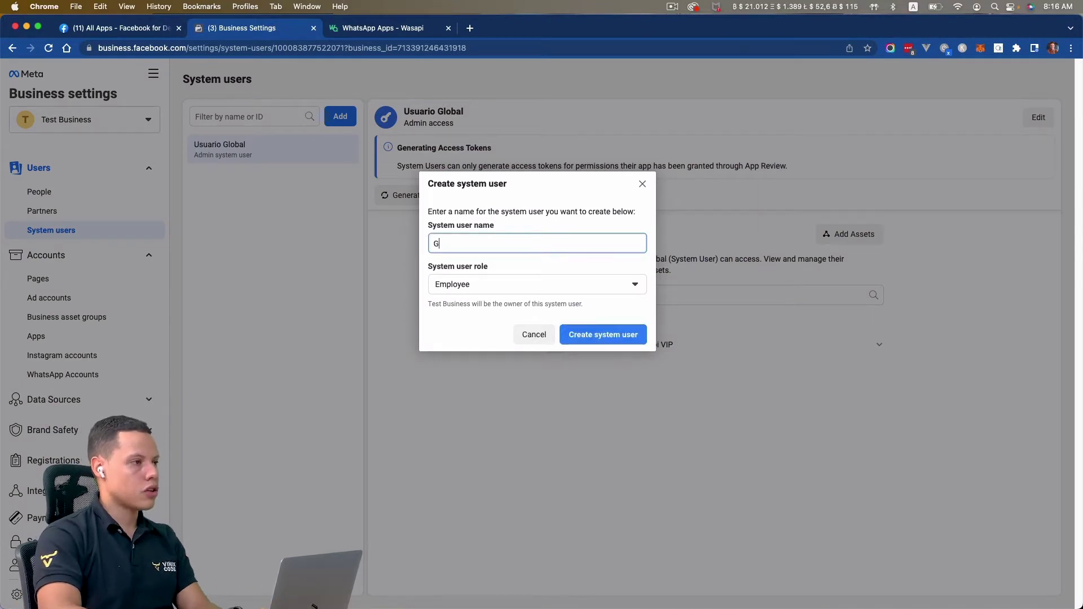
click(520, 278)
click(480, 333)
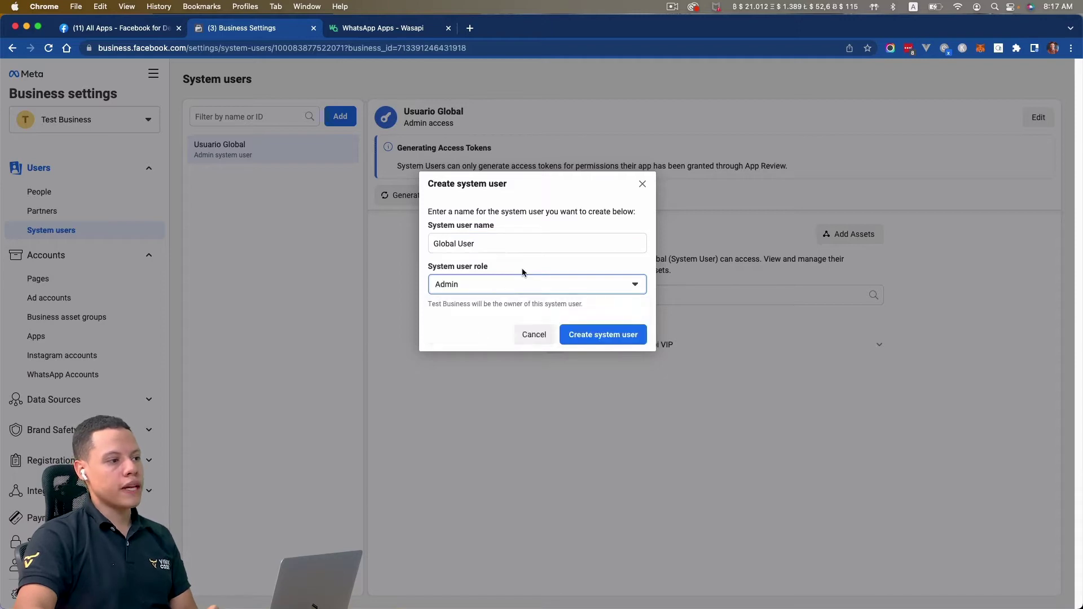
click(583, 337)
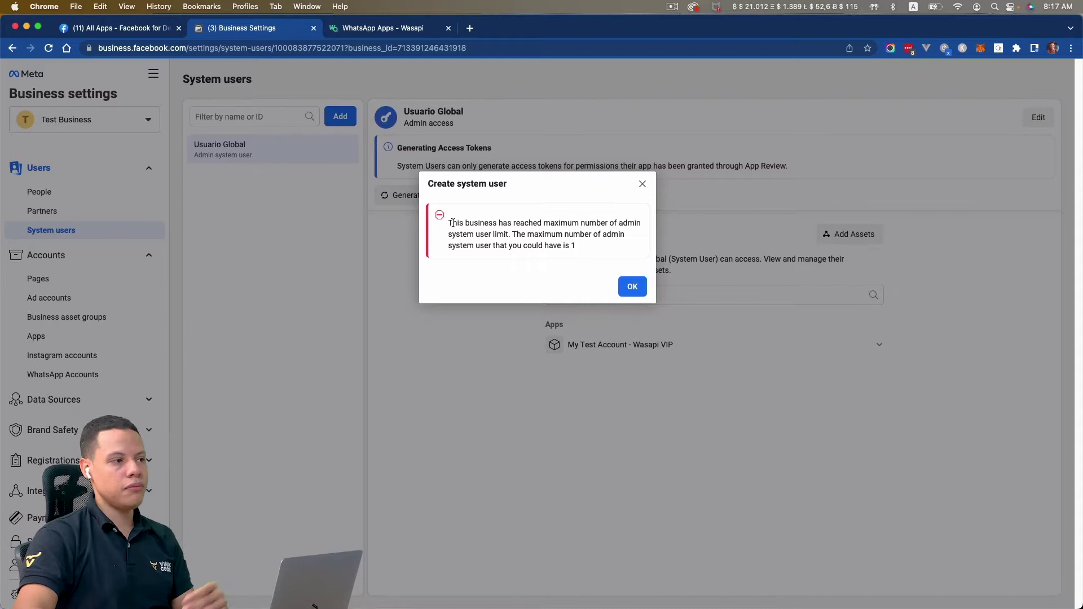
drag(452, 223, 548, 234)
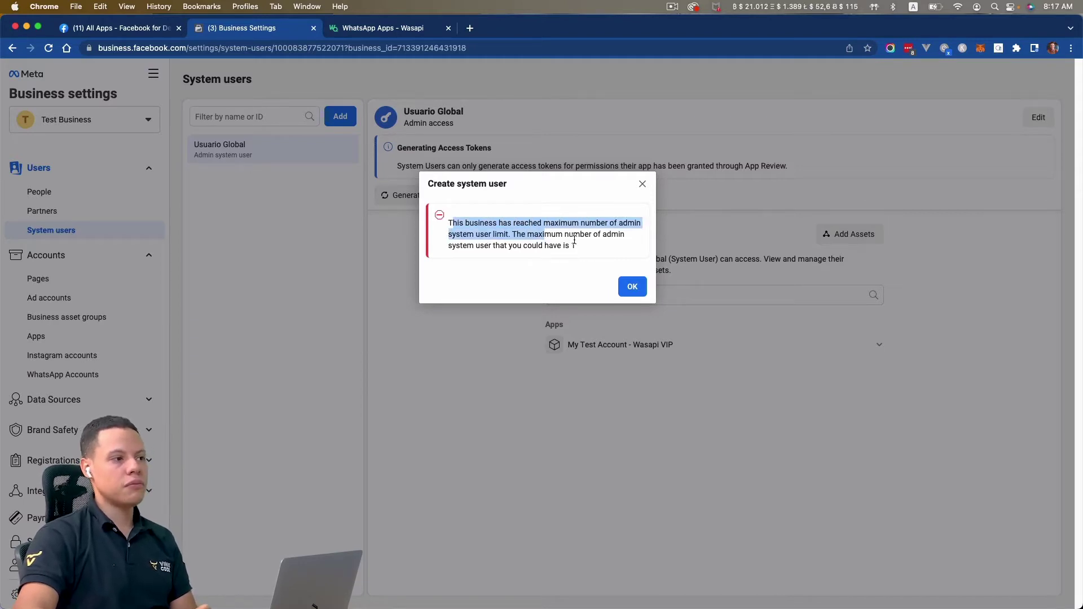
click(631, 288)
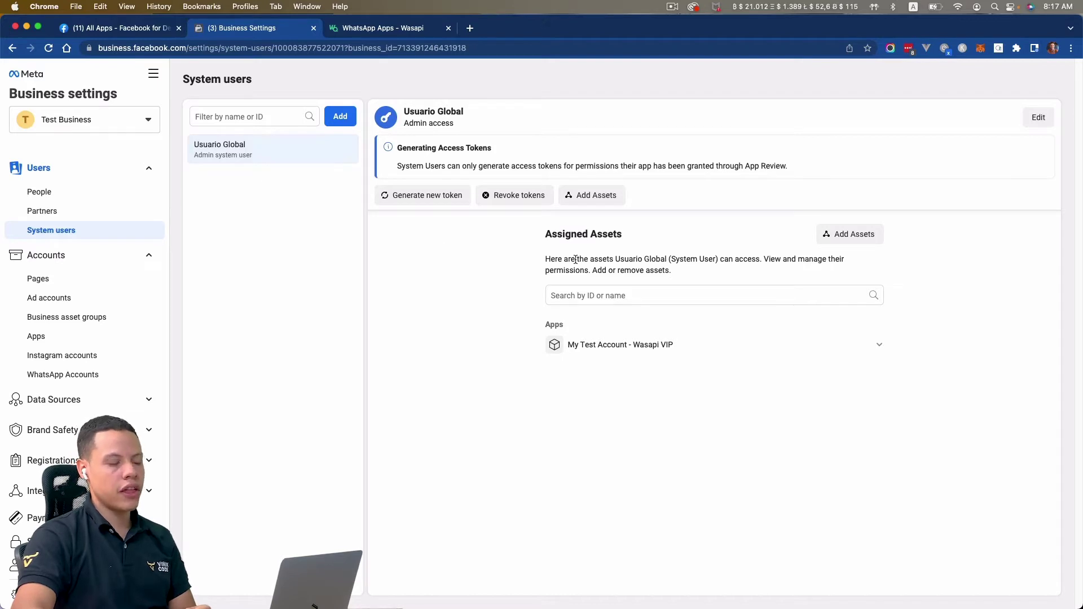
Add the My Test Account - Wasapi VIP app to Usuario Global's assets with Manage App full control
drag(561, 240, 669, 243)
click(670, 244)
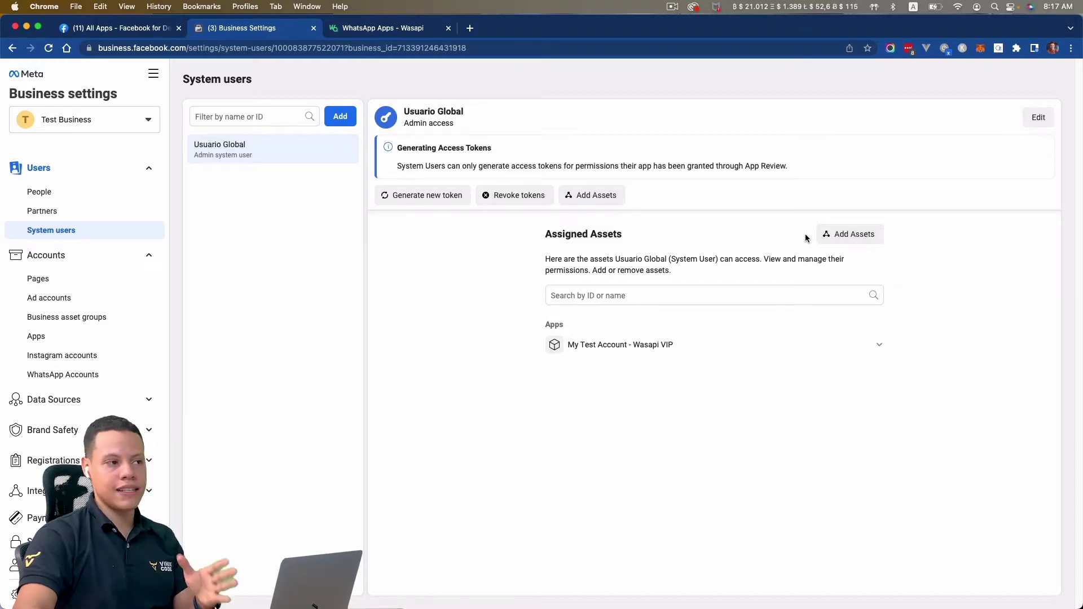
click(834, 240)
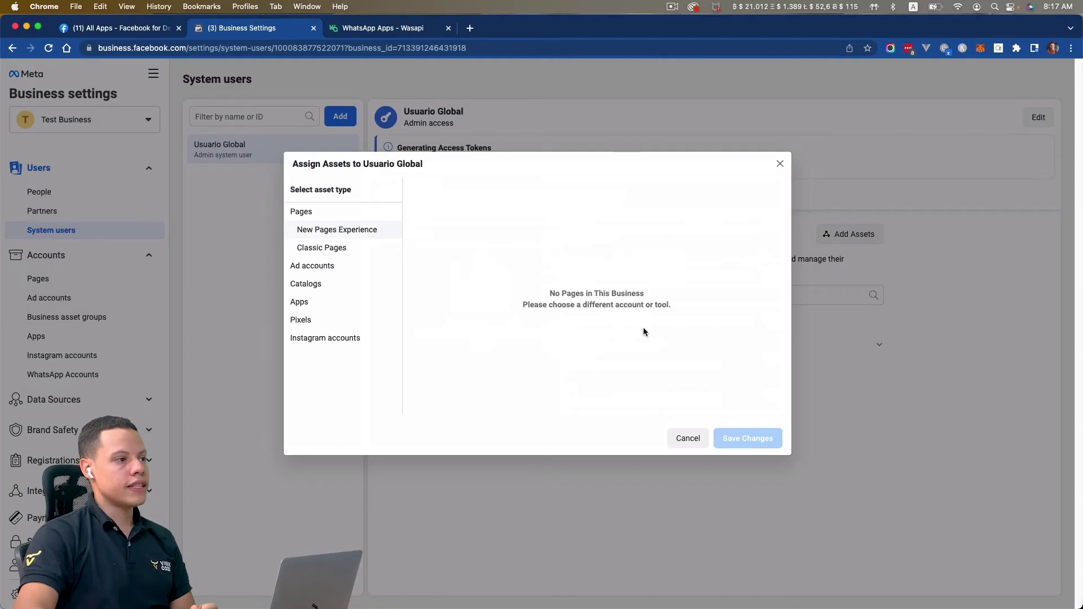
click(315, 303)
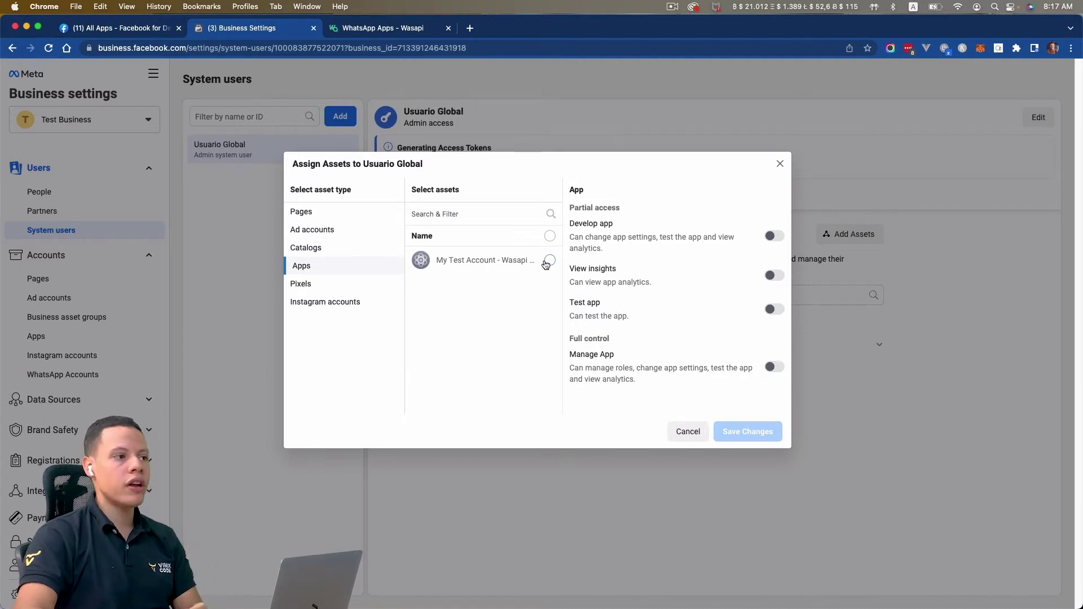
click(547, 262)
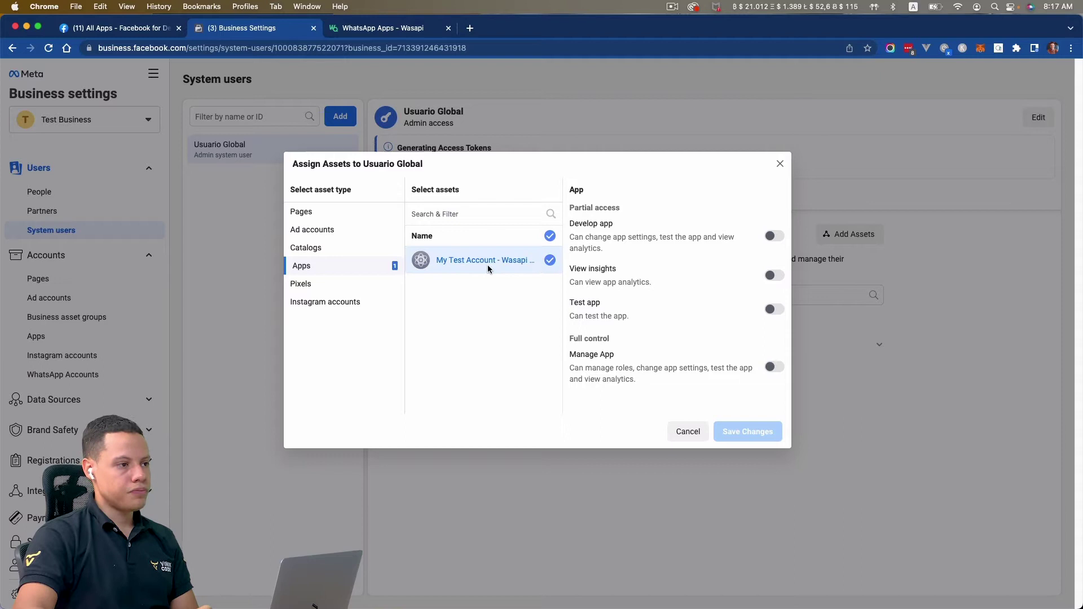
drag(576, 336, 629, 343)
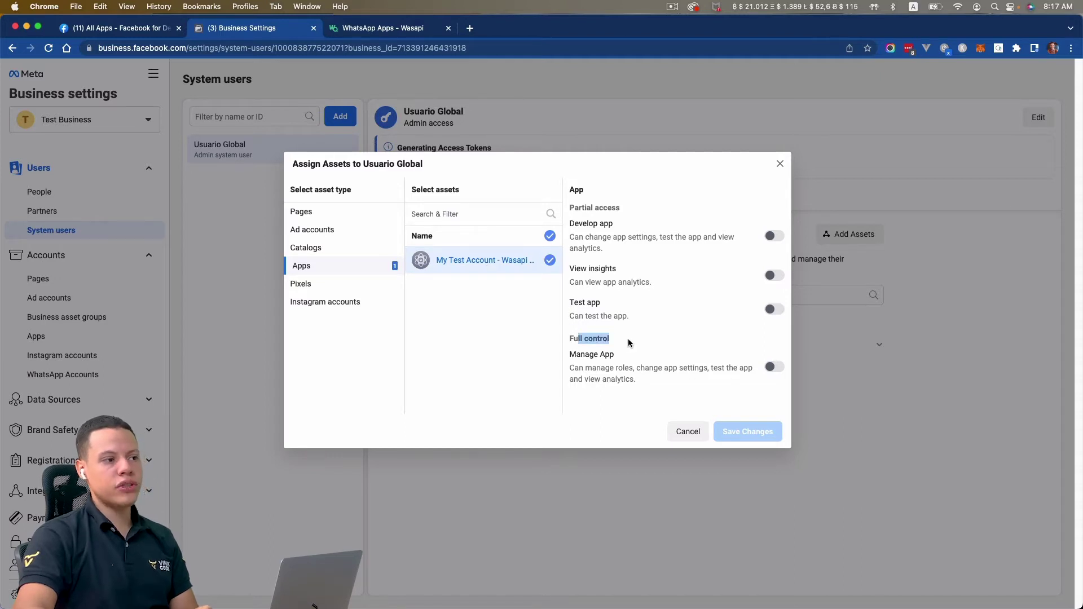
click(773, 370)
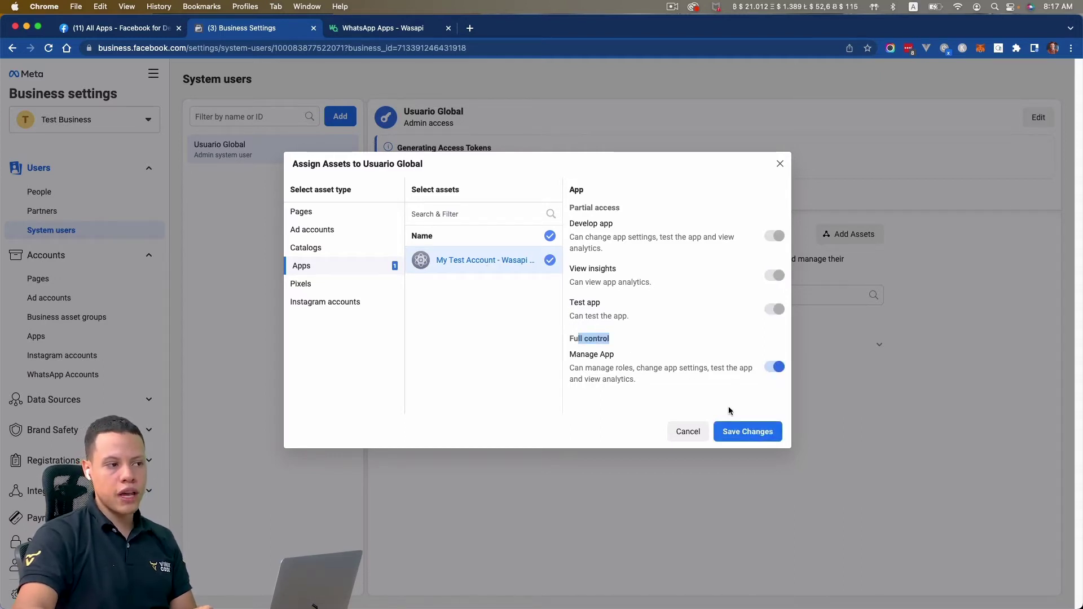
click(749, 433)
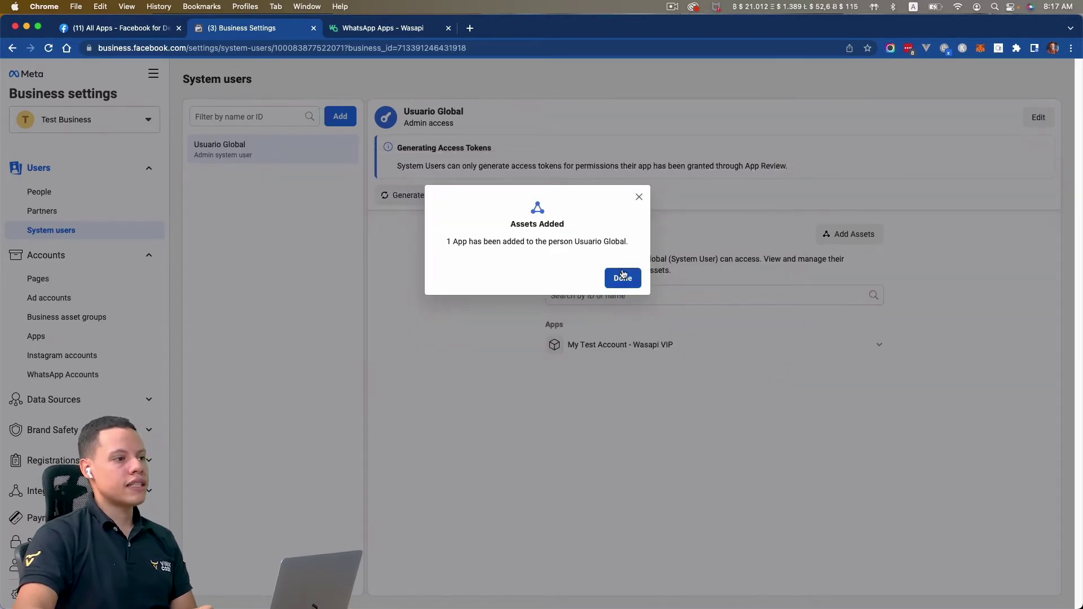
click(621, 276)
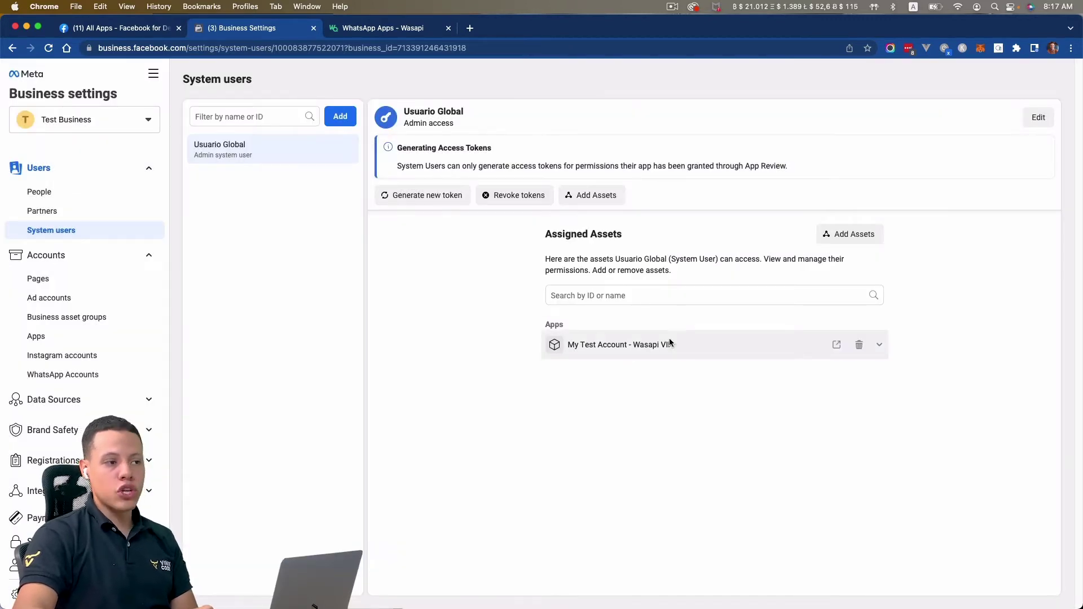
Generate a Usuario Global token for My Test Account - Wasapi VIP with WhatsApp messaging and management permissions
click(399, 196)
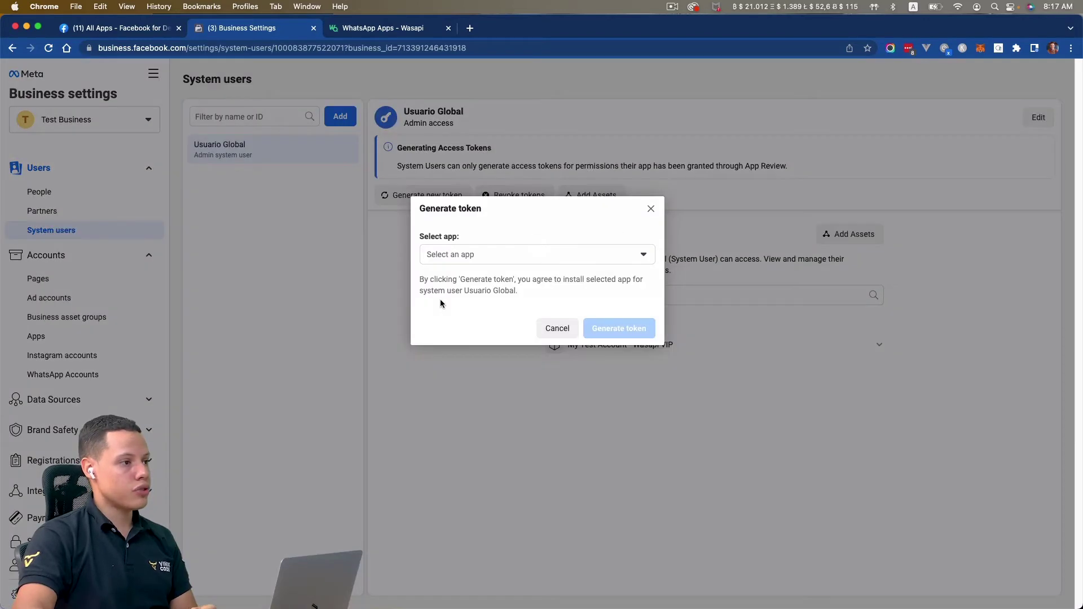
click(495, 259)
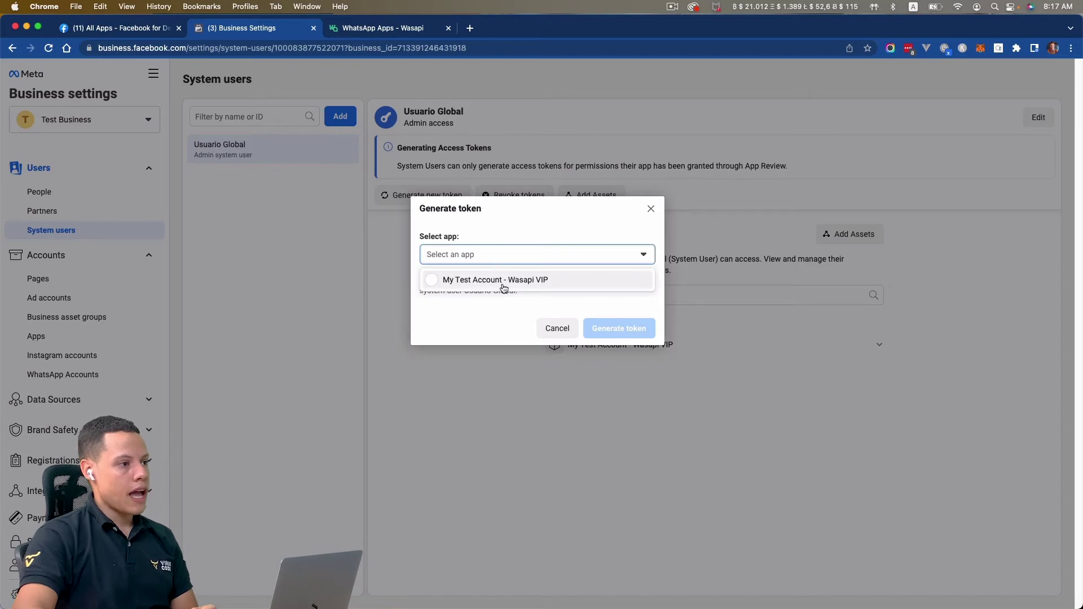
click(503, 285)
scroll(611, 389, down, 8)
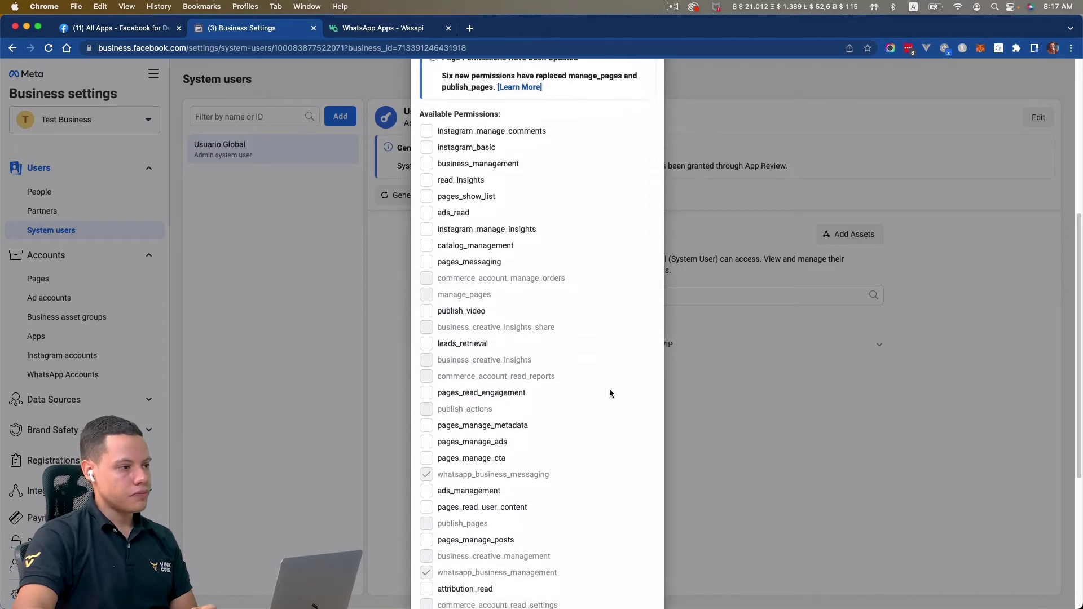
scroll(611, 392, down, 3)
mouse_move(451, 236)
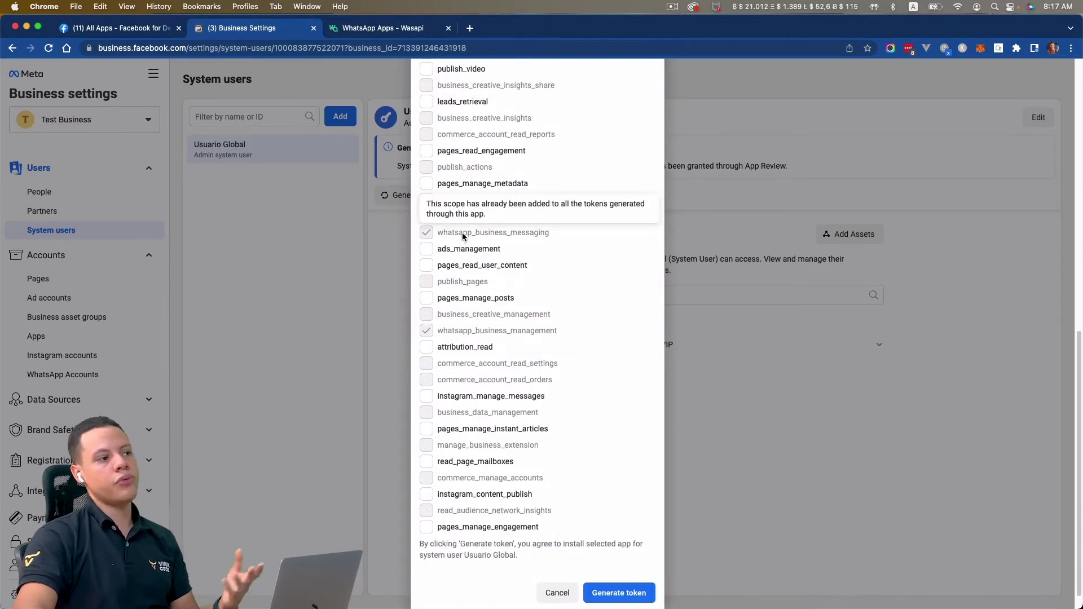
drag(438, 234, 558, 241)
drag(476, 331, 567, 331)
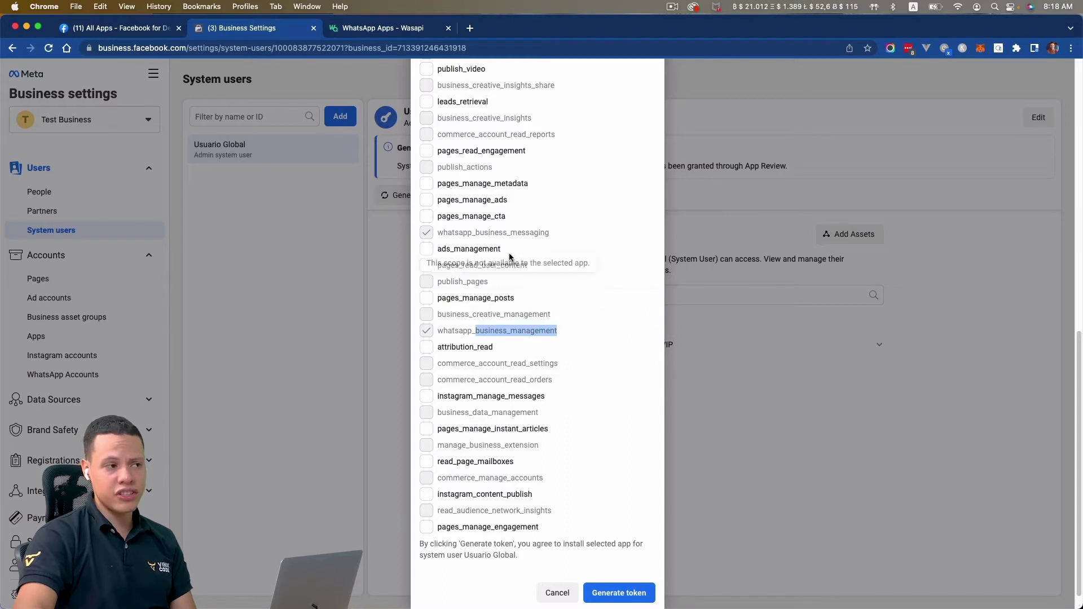
mouse_move(503, 232)
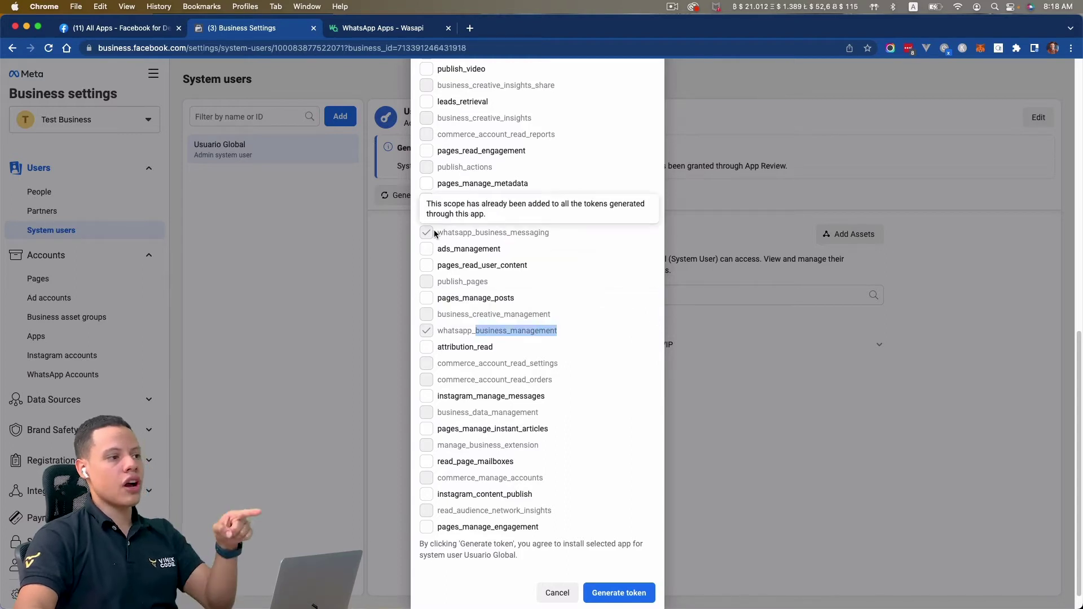
click(605, 598)
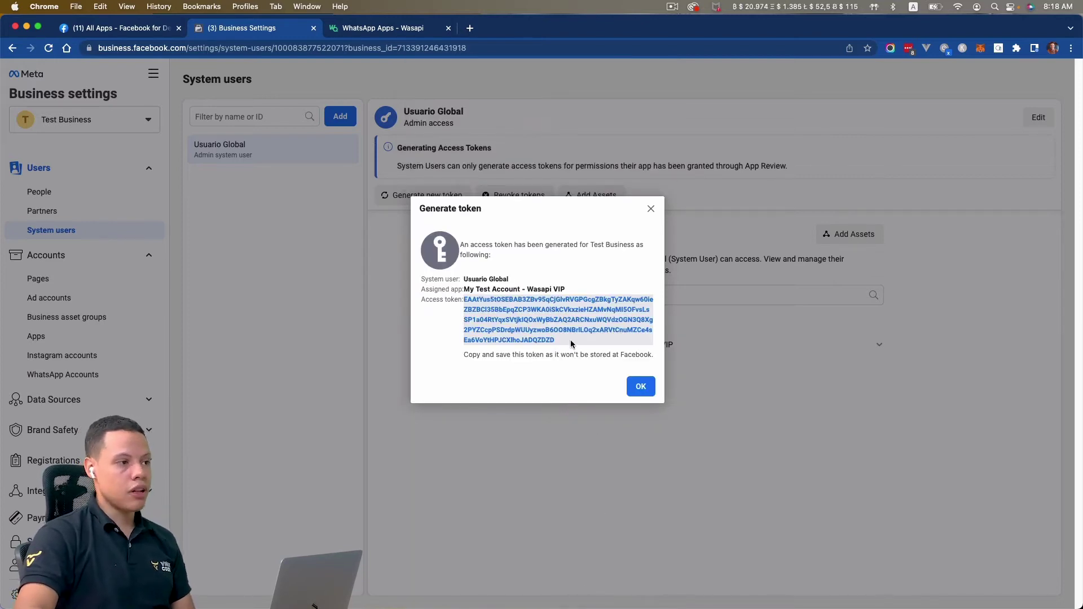
Select the entire generated access token in the dialog and copy it to the clipboard
drag(571, 339, 444, 320)
click(468, 364)
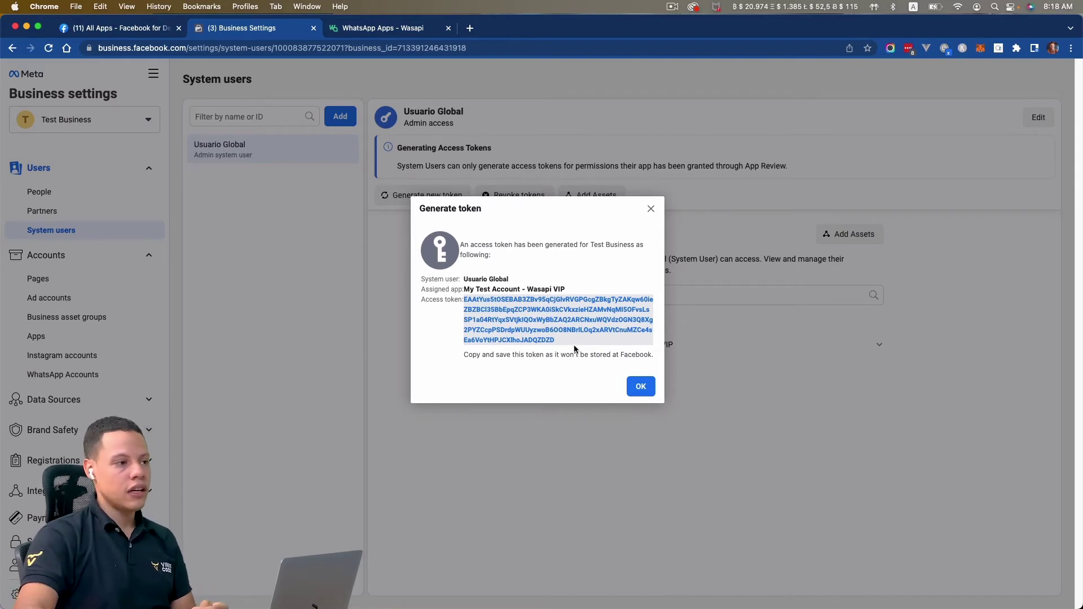
drag(570, 343, 466, 300)
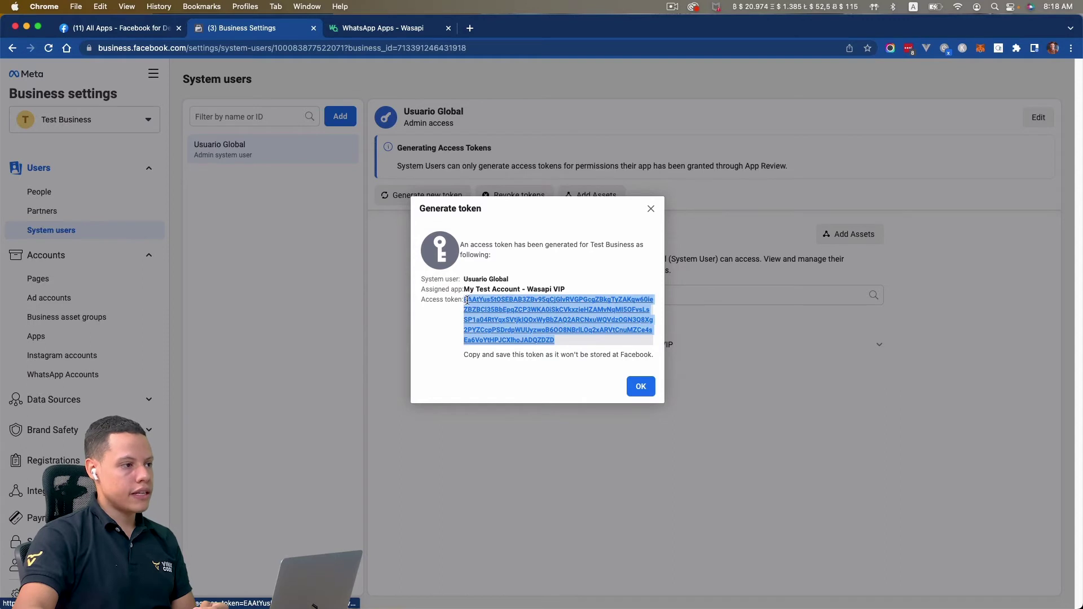
right_click(504, 307)
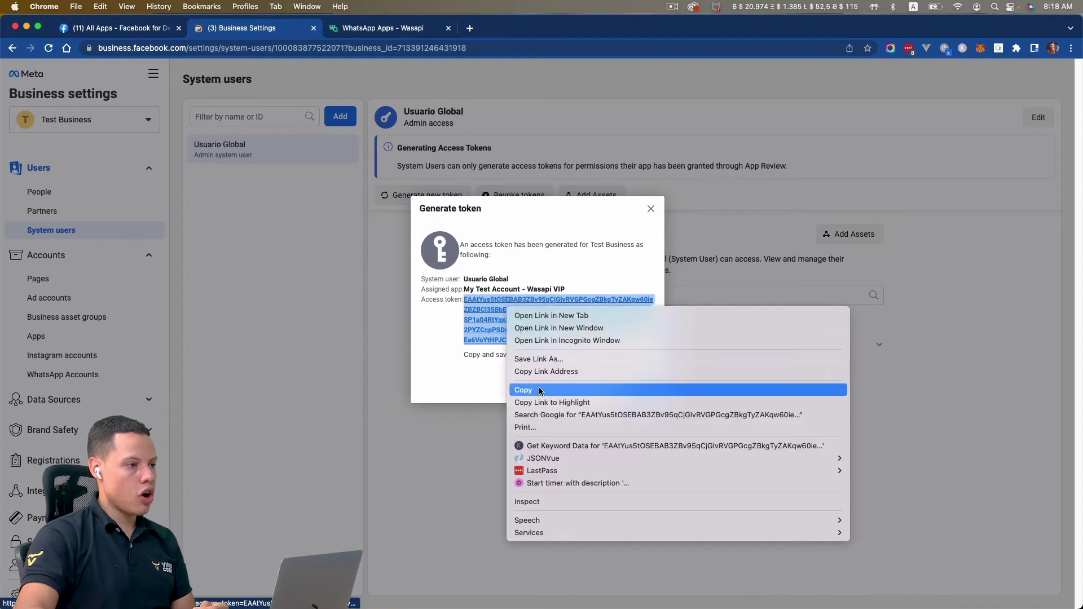
click(534, 386)
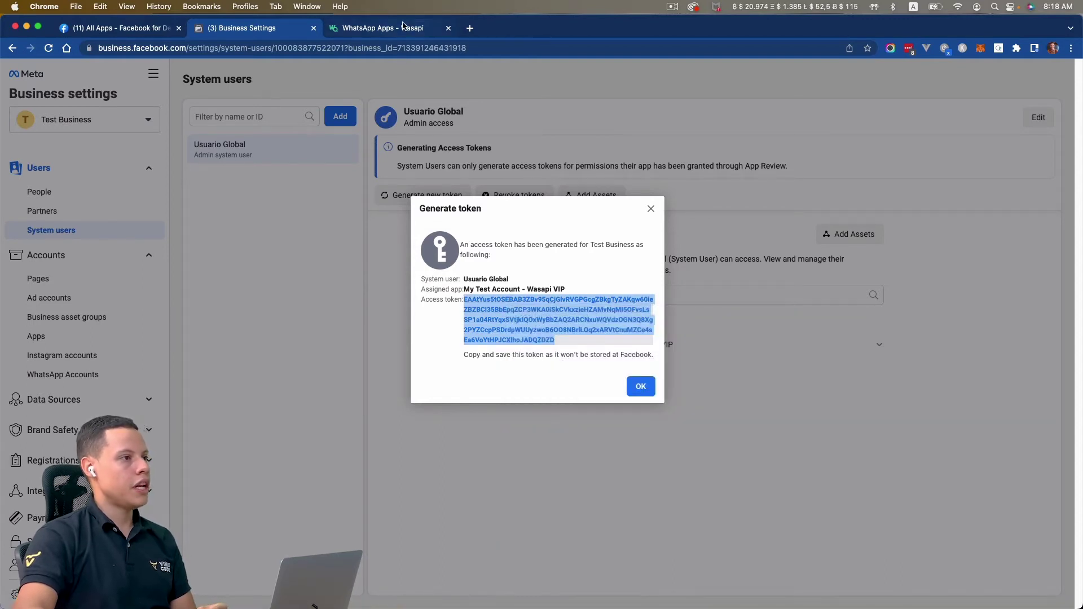
In the Wasapi tab, switch the interface language to English
click(404, 27)
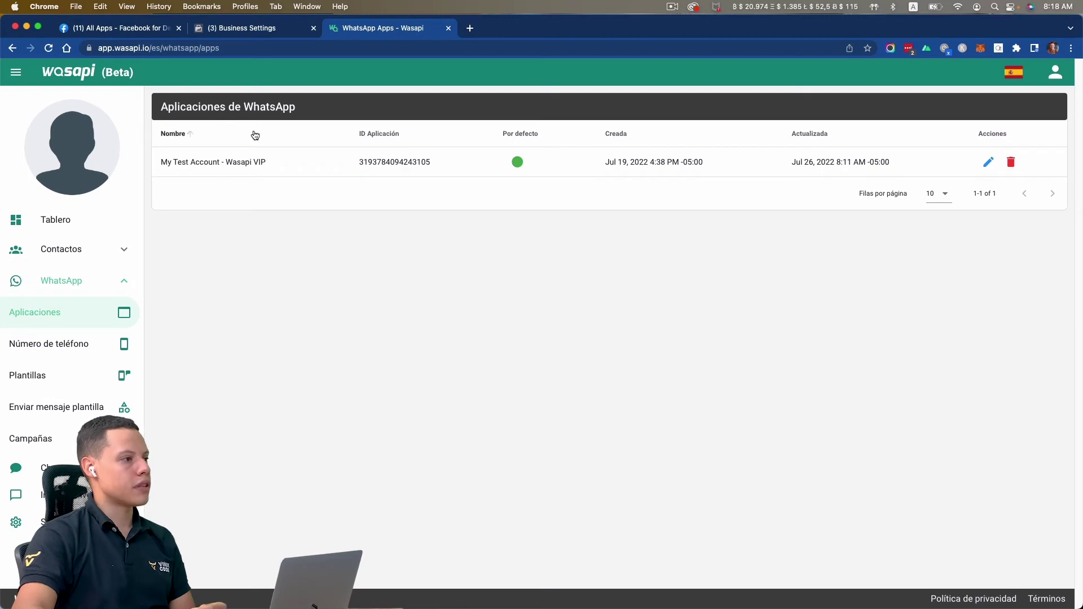
click(1016, 82)
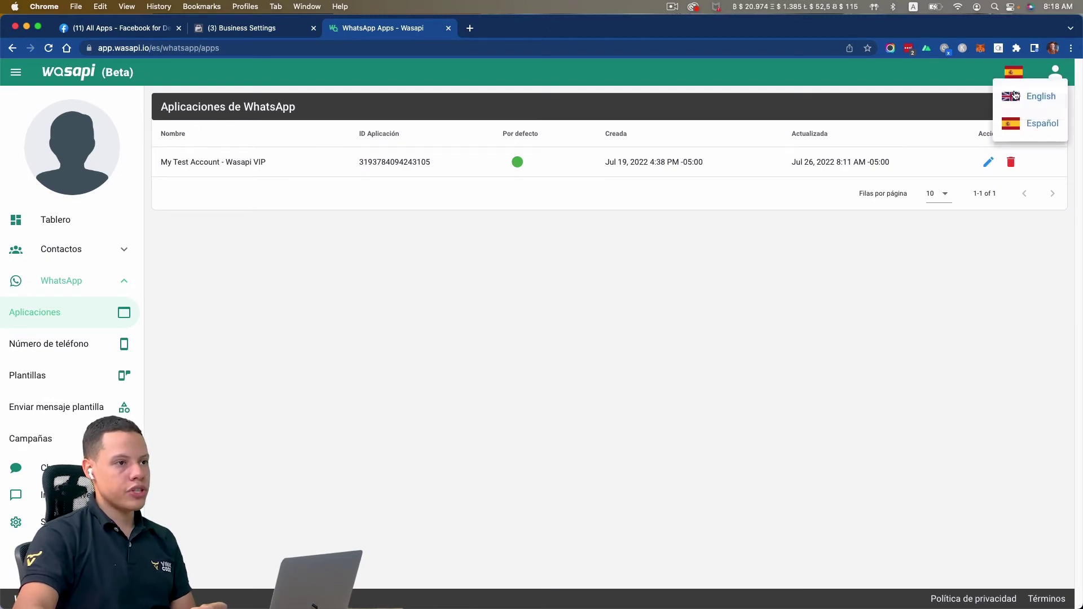
click(1015, 97)
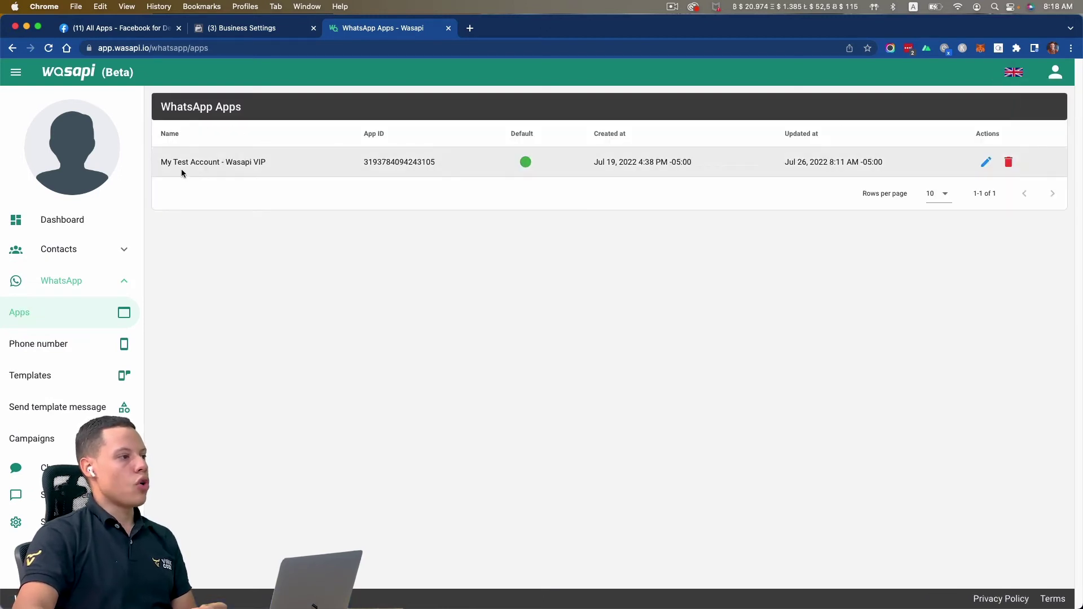
Paste the new token over the My Test Account - Wasapi VIP app's User Token and update the app
click(985, 162)
click(520, 408)
key(super+a)
key(super+v)
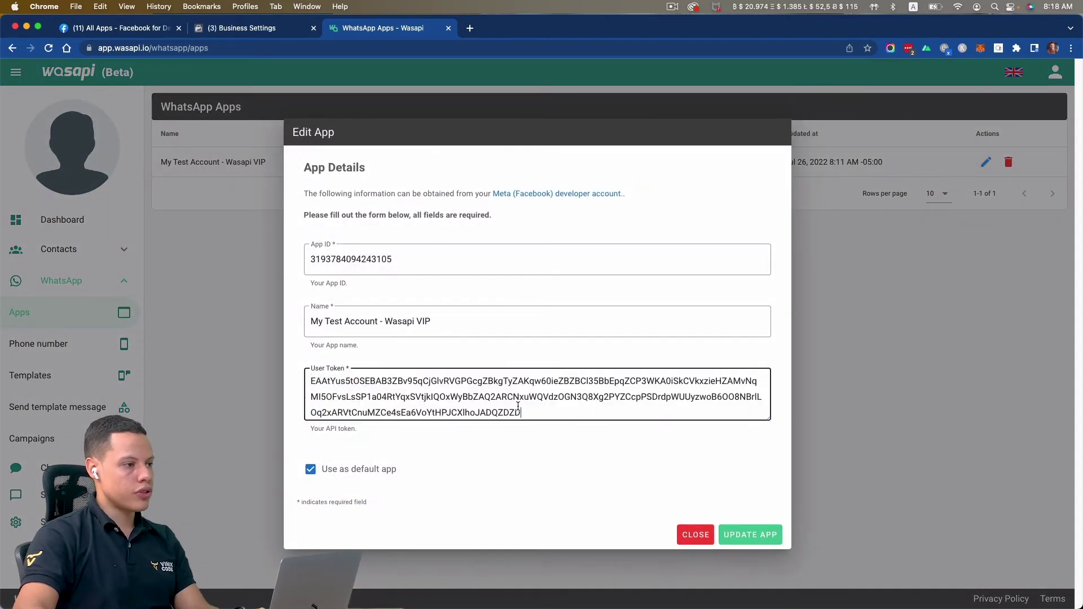
click(745, 539)
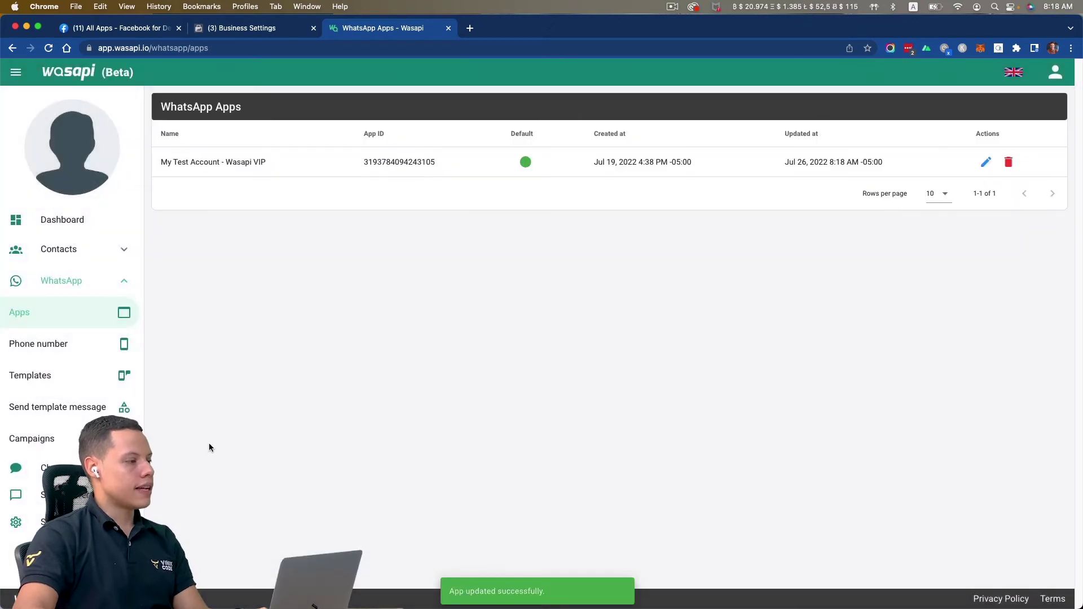
From Chats, open a new conversation with a contact and send "Hey, how's it going?"
click(28, 468)
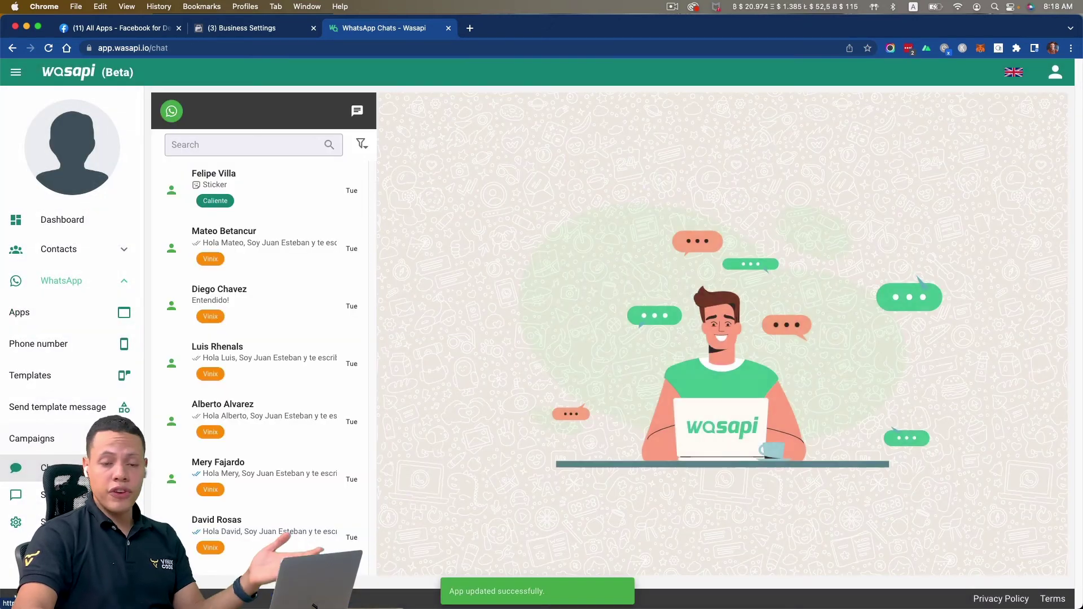
click(357, 111)
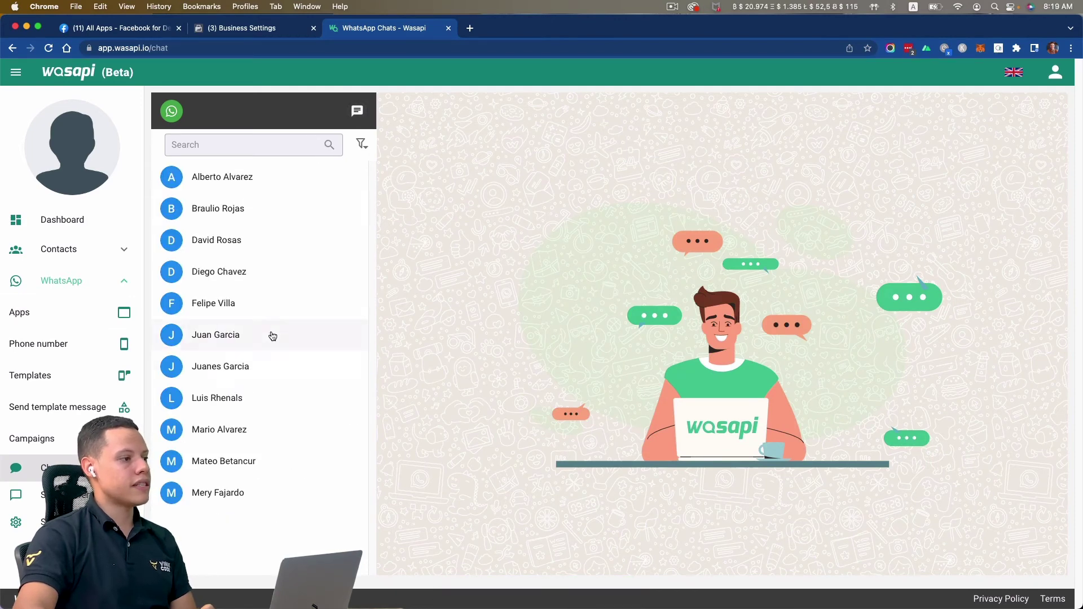
click(273, 336)
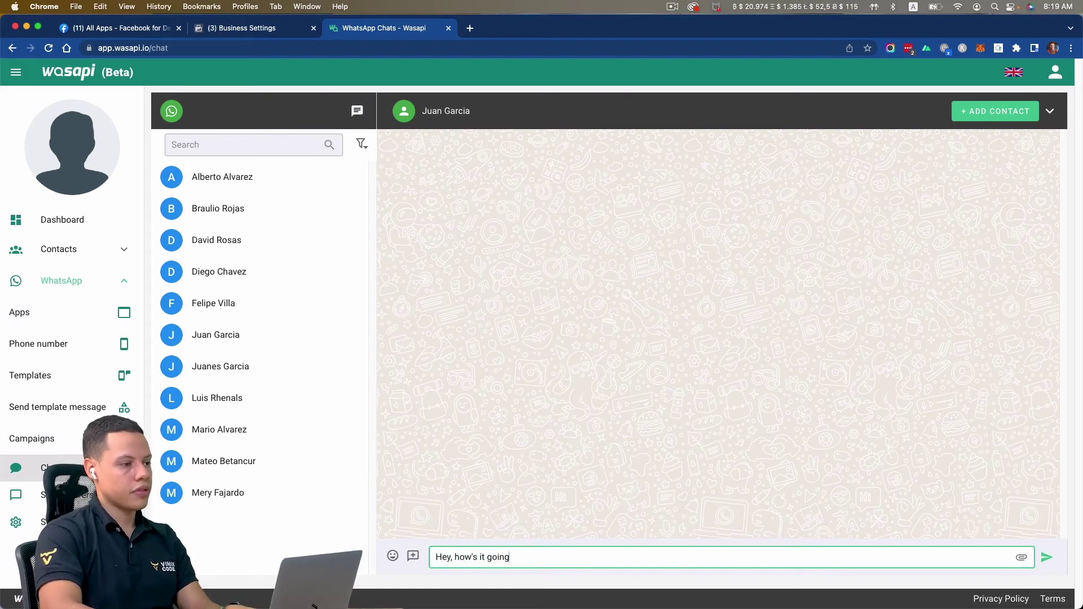
key(Return)
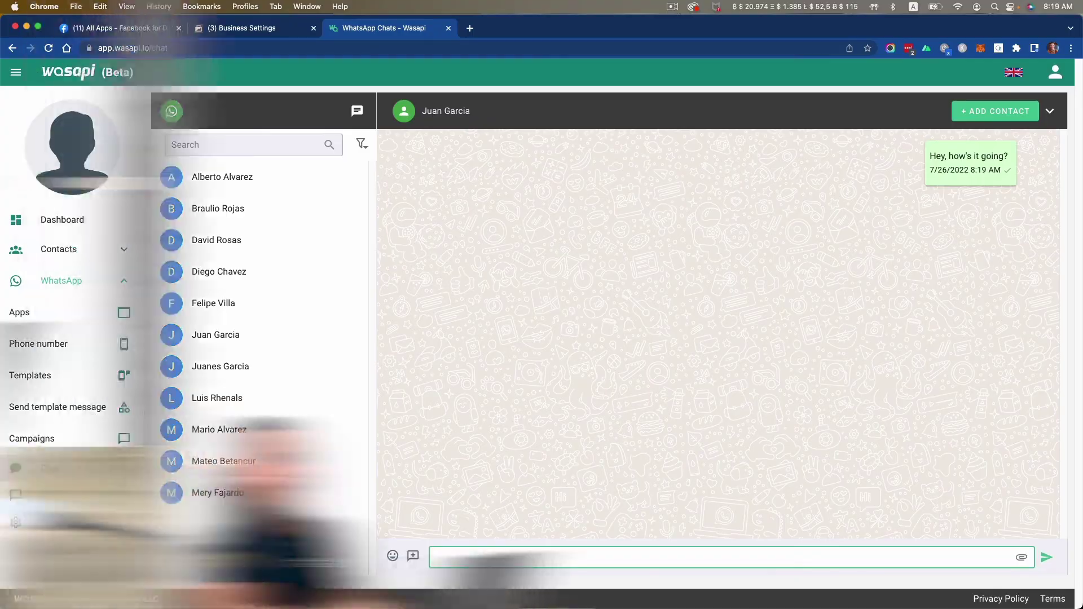